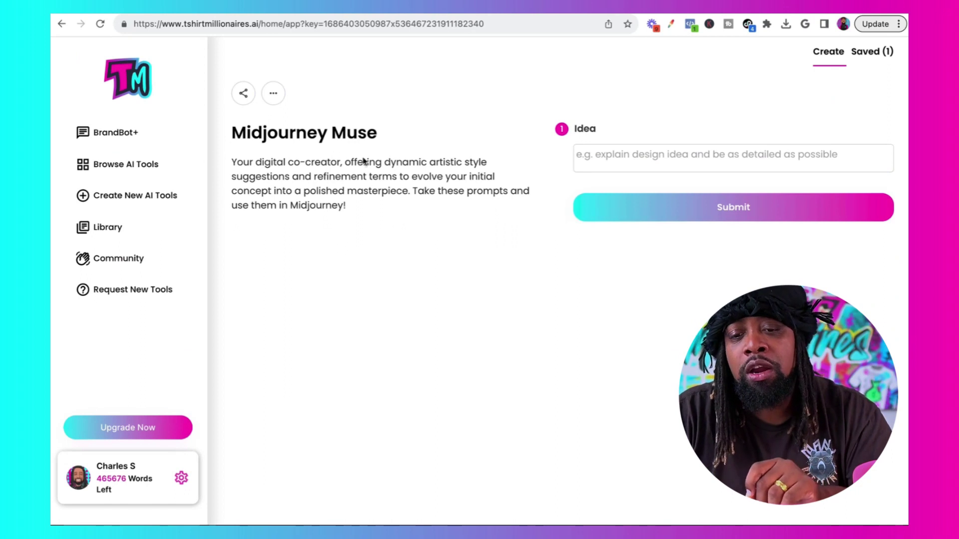
- Enter 'little black boy astronaut in space with colorful candy planets' as the Midjourney Muse idea
left_click(600, 162)
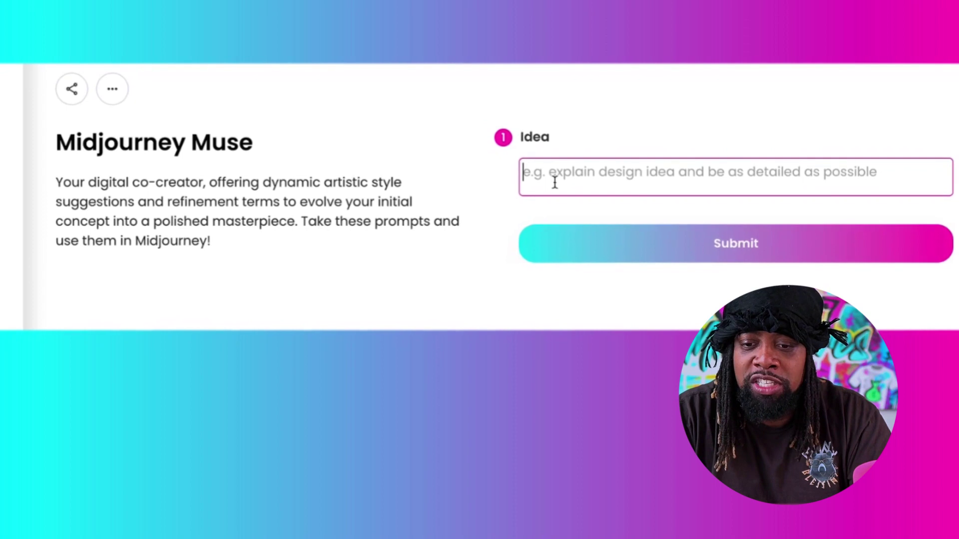
type("ck boy astronaut in ")
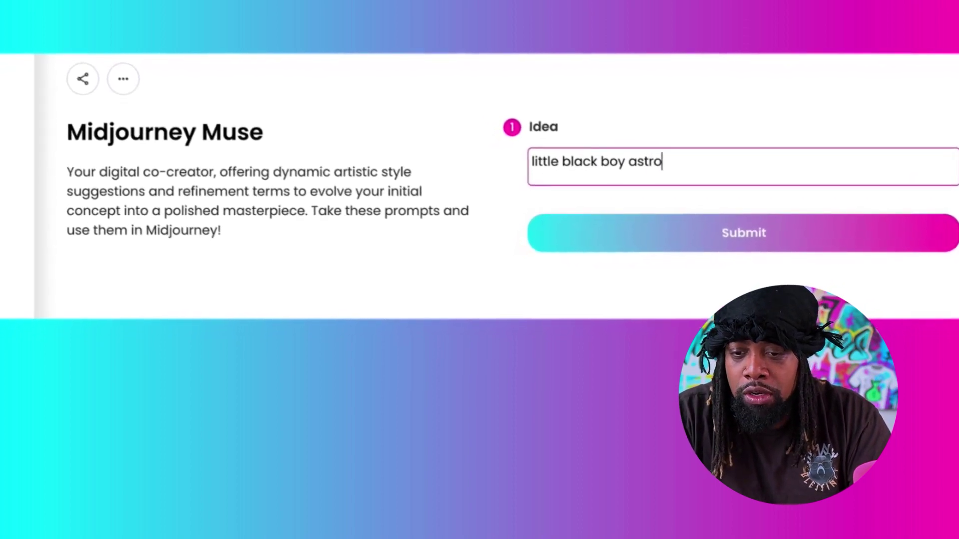
type("space with colorful candy planet")
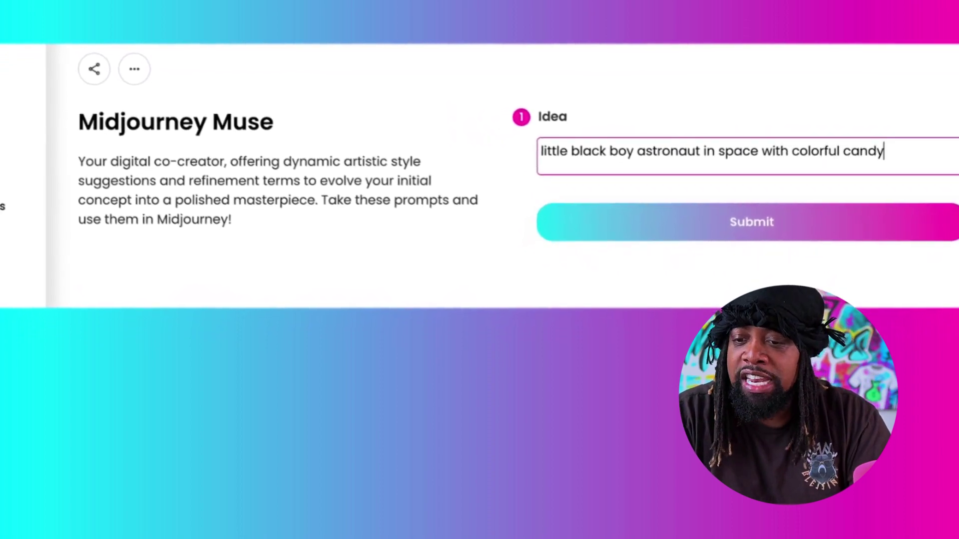
type("s")
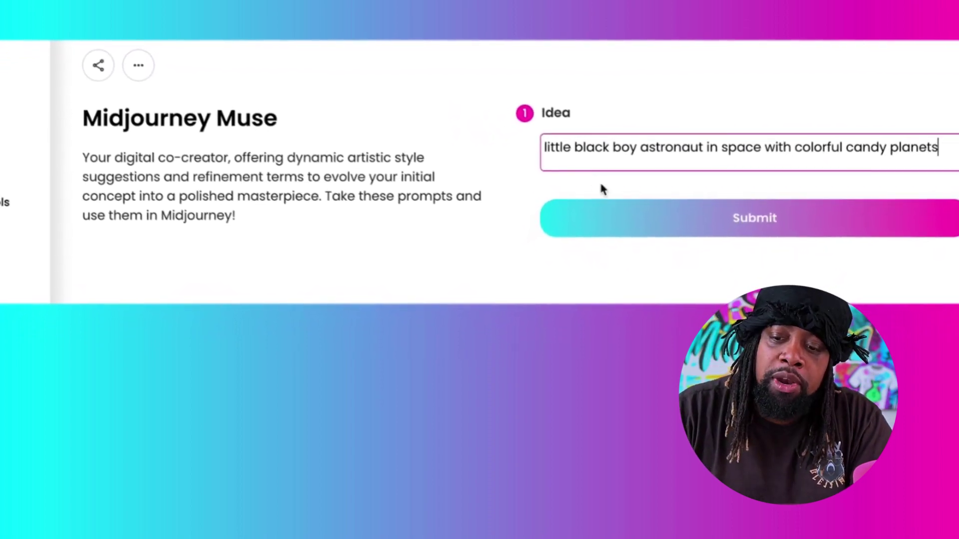
- Submit the astronaut idea and read through the ten generated Midjourney prompts
left_click(762, 221)
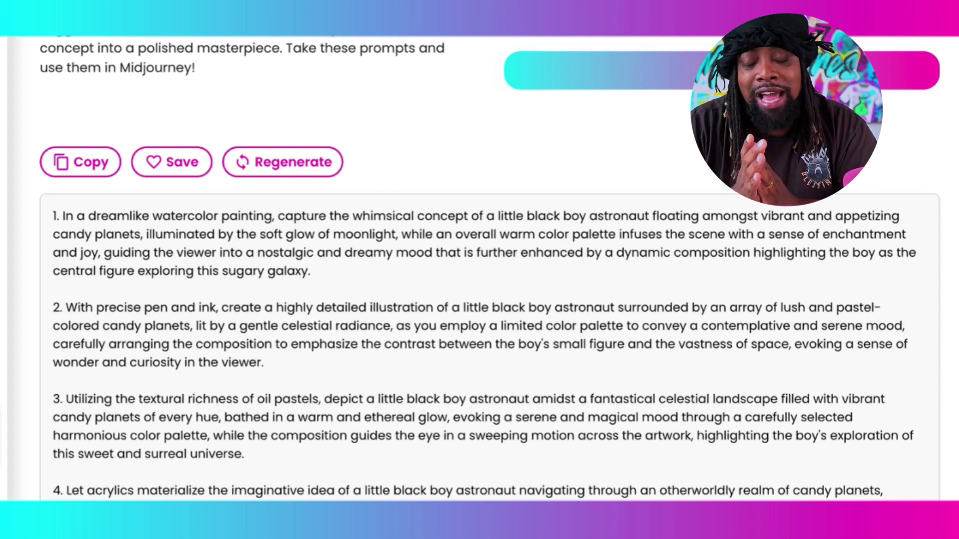
scroll(419, 118, "down", 2)
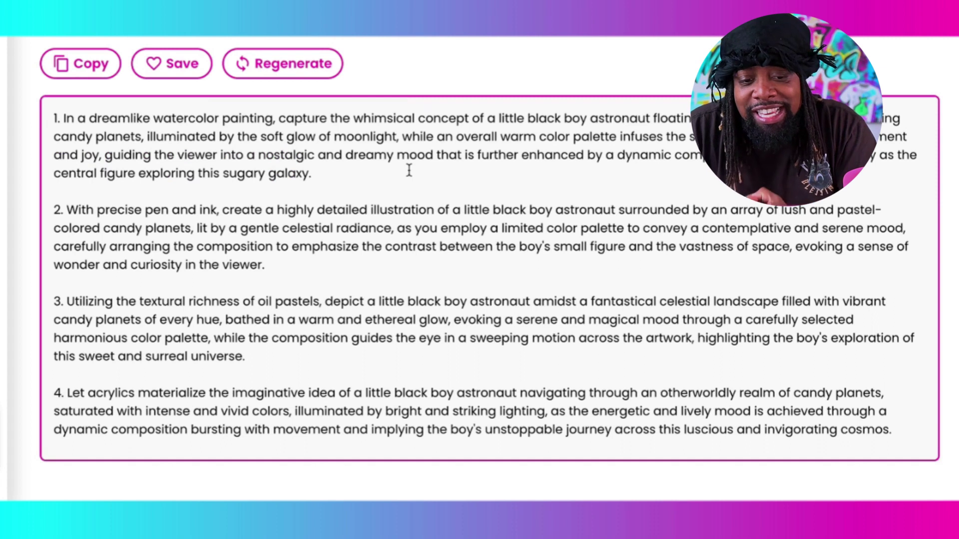
scroll(408, 170, "down", 4)
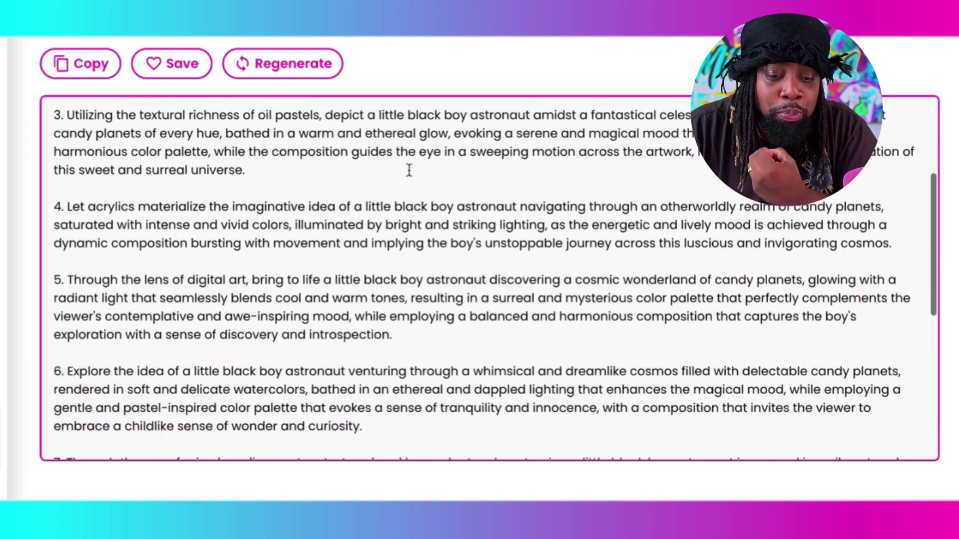
scroll(408, 170, "down", 5)
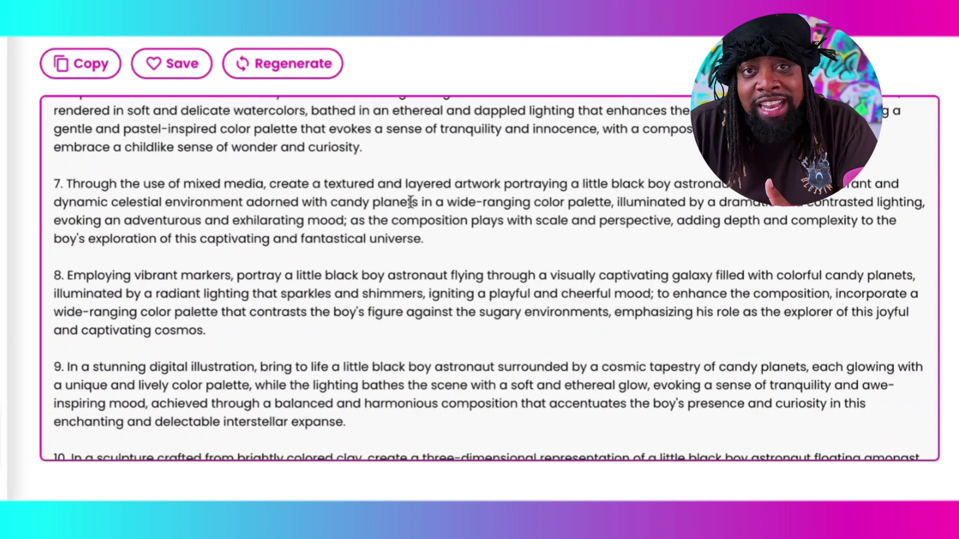
scroll(409, 201, "down", 2)
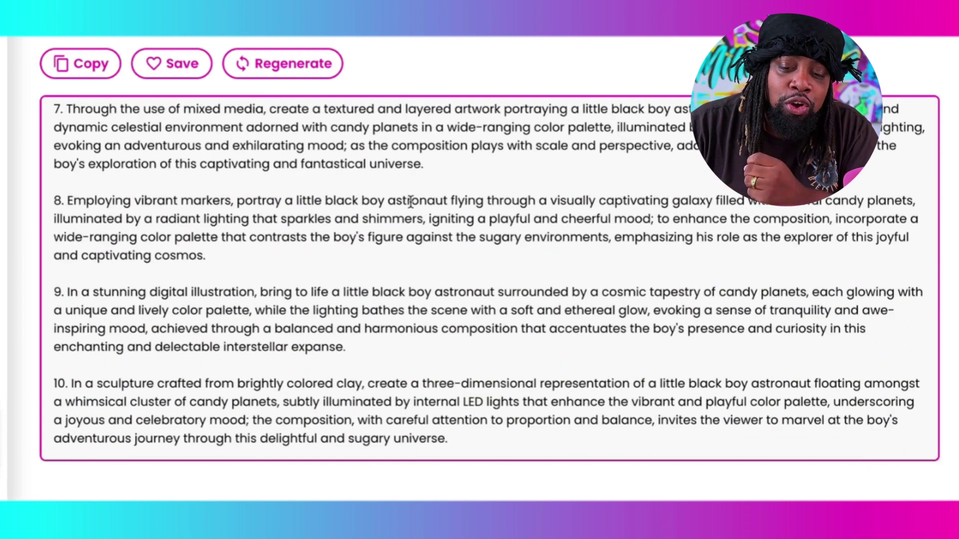
scroll(409, 202, "up", 15)
- Send prompt 1, the watercolour astronaut, to the Midjourney Bot via /imagine
left_click_drag(330, 175, 72, 116)
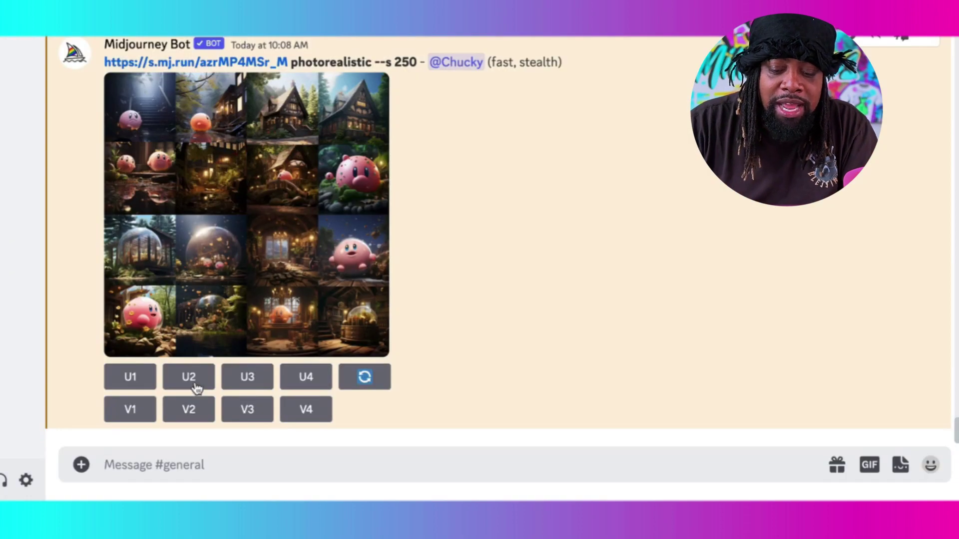
type("/ima")
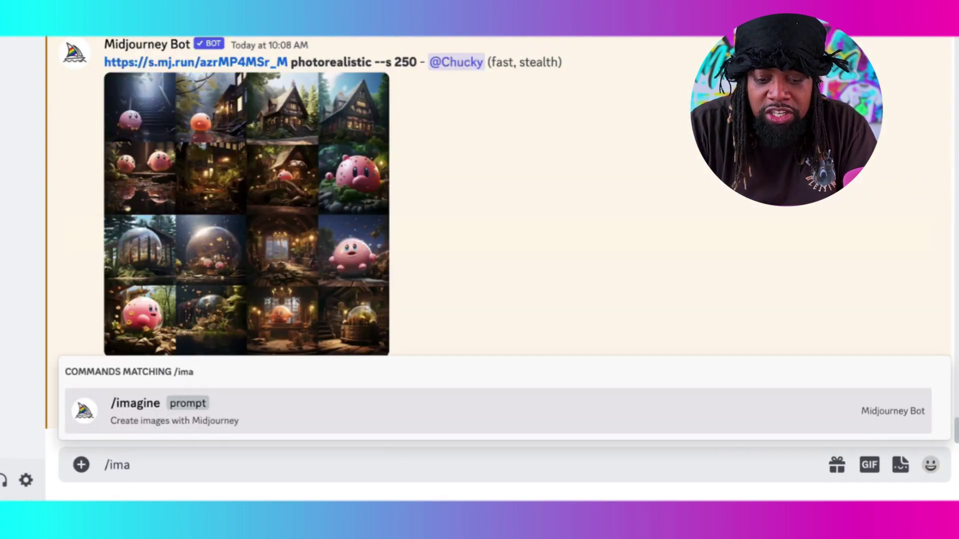
key("Tab")
key("ctrl+v")
key("Return")
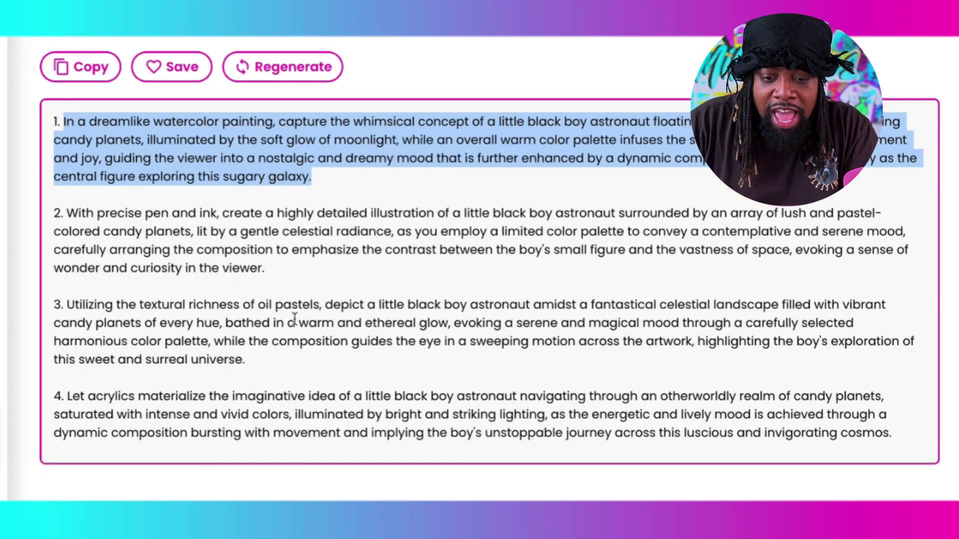
- Send prompt 2, the pen-and-ink astronaut, to Midjourney as an /imagine request
left_click_drag(265, 269, 69, 220)
key("ctrl+c")
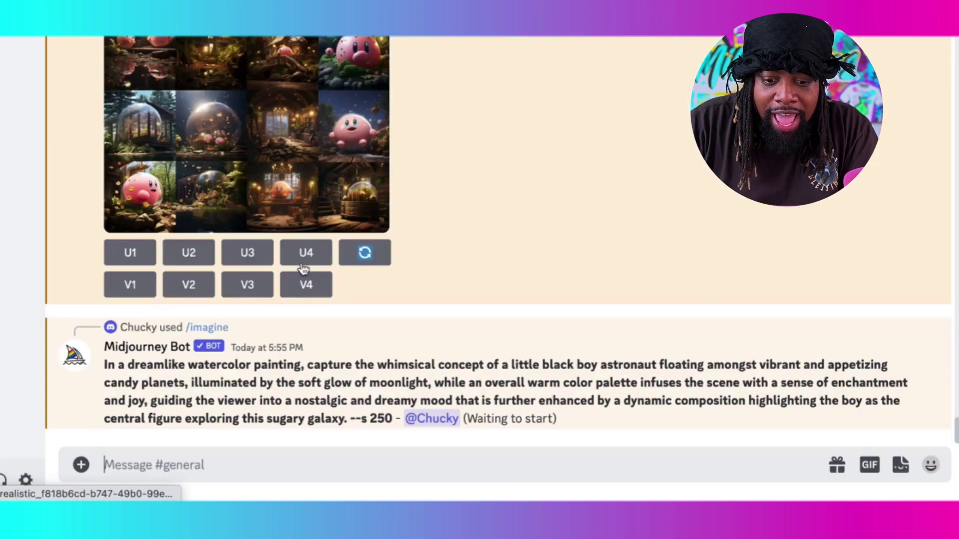
type("/imagine")
key("Tab")
key("ctrl+v")
key("Return")
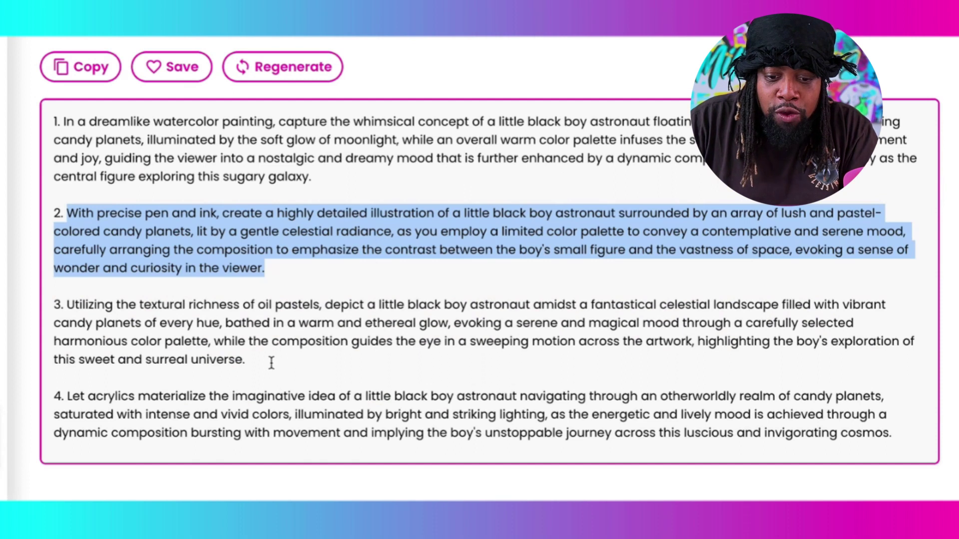
- Queue prompt 3 with the Midjourney Bot using /imagine
left_click_drag(245, 359, 73, 304)
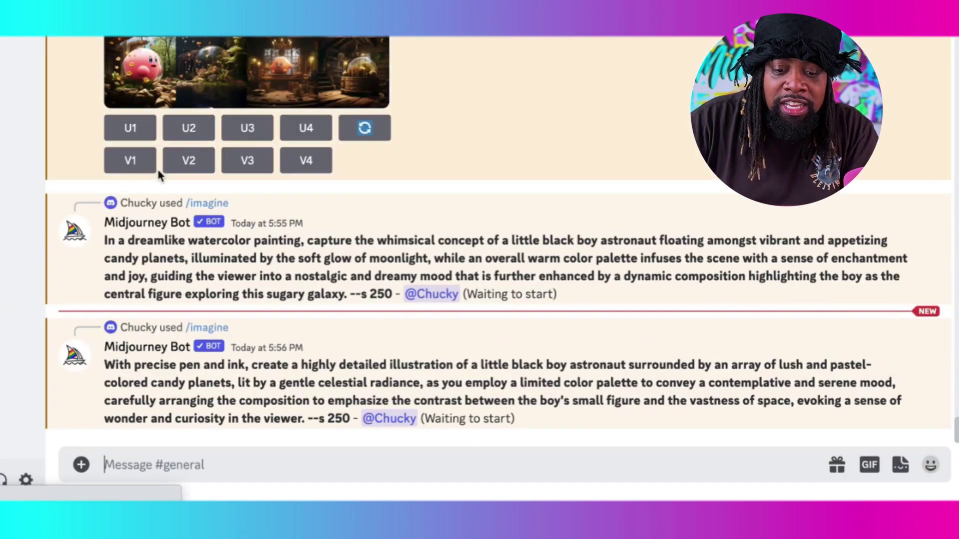
type("/imagine")
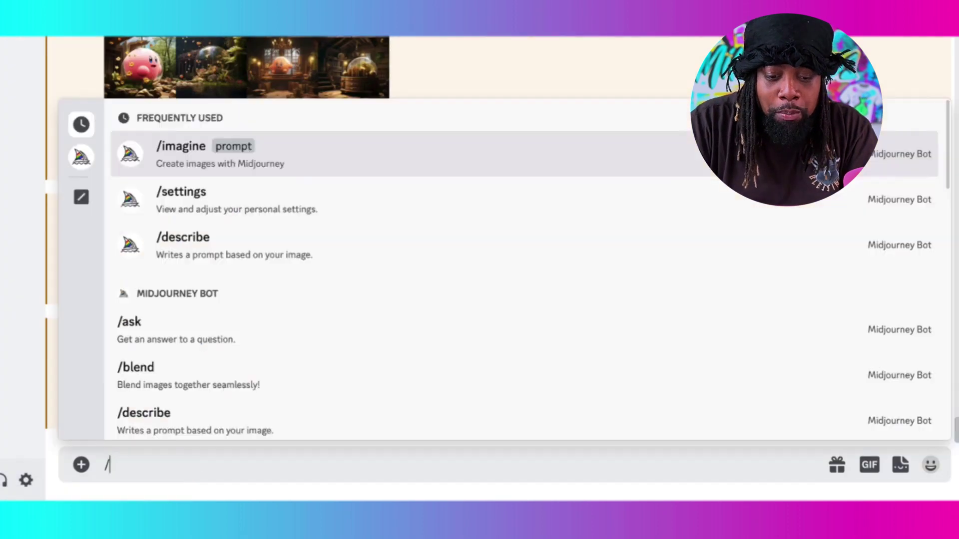
key("Tab")
type("Utilizing the textural richness of oil pastels, depict a little black boy astronaut amidst a fantastical celestial landscape filled with vibrant candy planets of every hue, bathed in a warm and ethereal glow, evoking a serene and magical mood through a carefully selected harmonious color palette, while the composition guides the eye in a sweeping motion across the artwork, highlighting the boy's exploration of this sweet and surreal universe.")
key("Return")
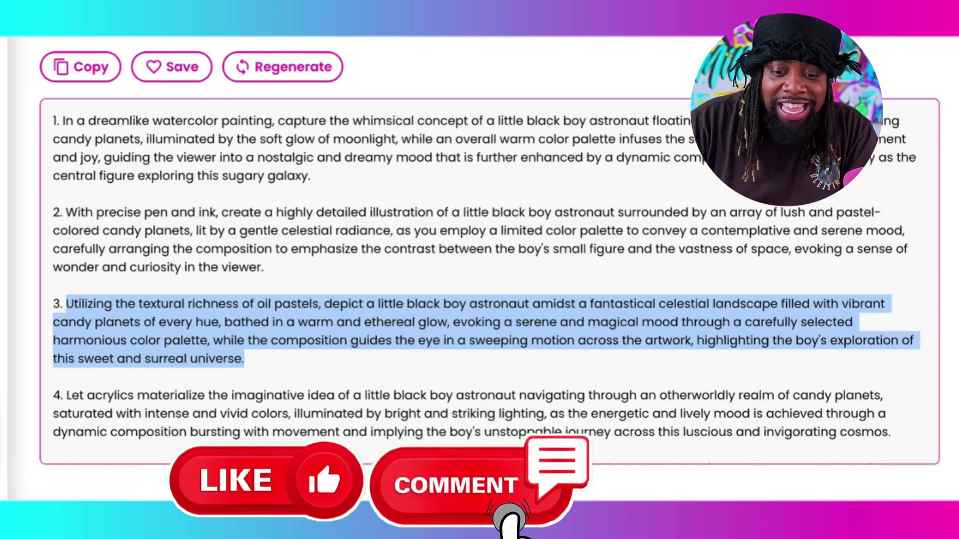
- Begin a fourth /imagine message in the Discord chat box
scroll(489, 280, "down", 3)
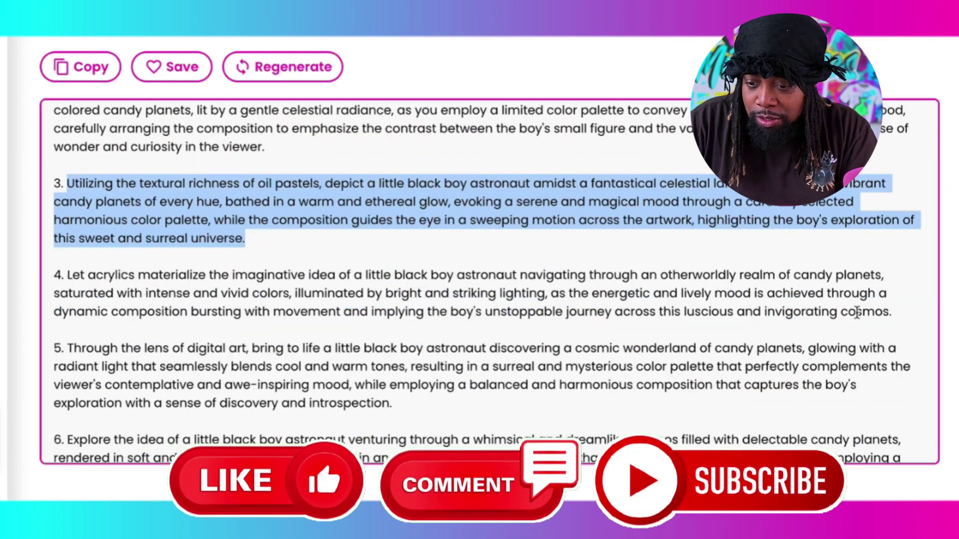
left_click_drag(894, 312, 29, 288)
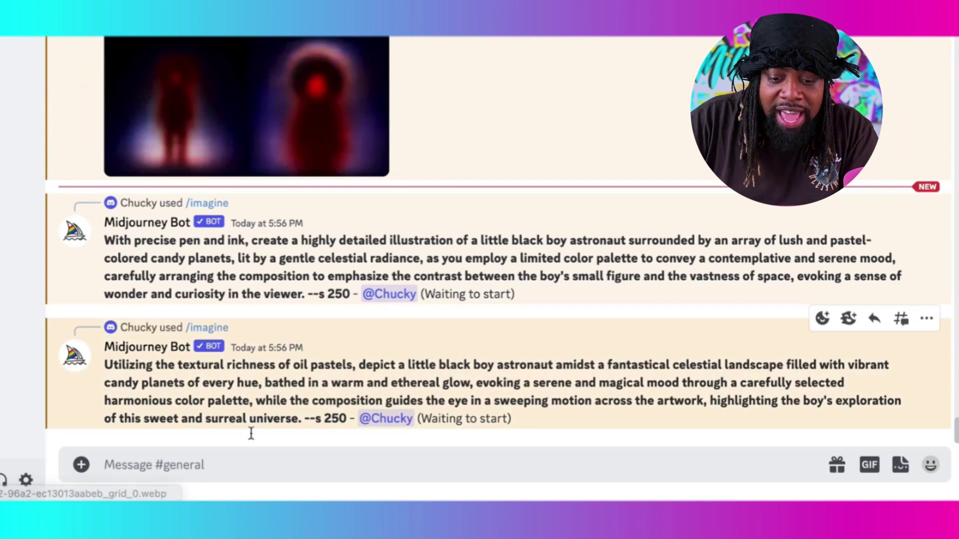
left_click(248, 452)
type("/im")
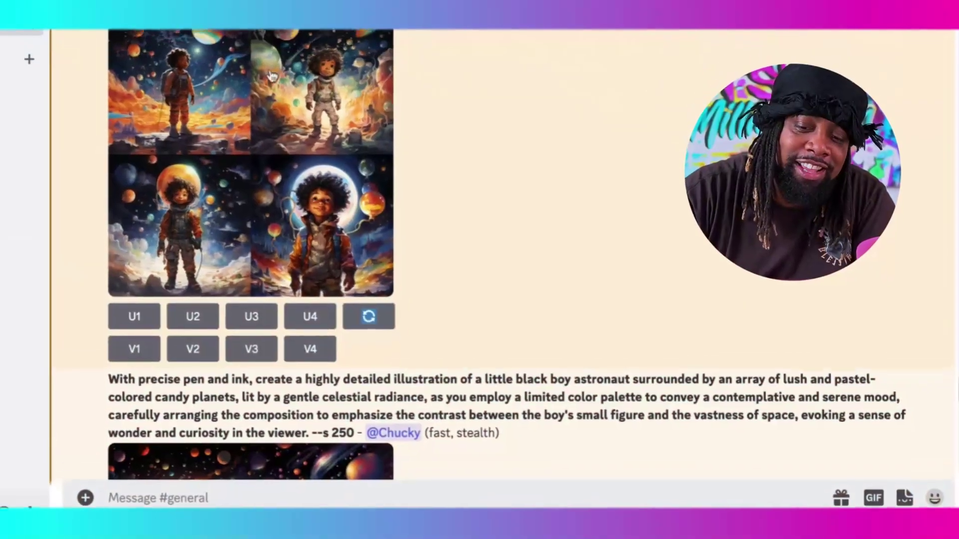
- Enlarge the first finished grid, then check the opening of the watercolour prompt
left_click(270, 76)
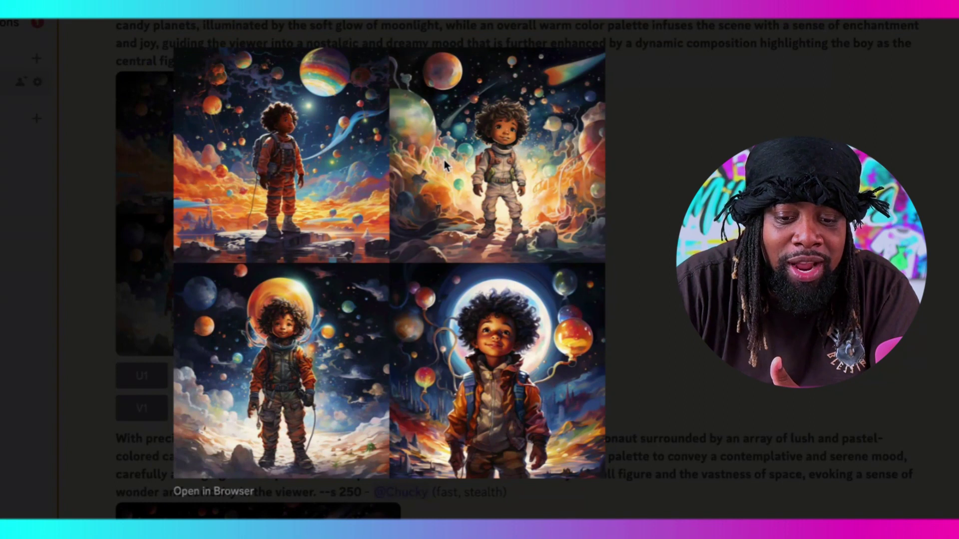
key("Escape")
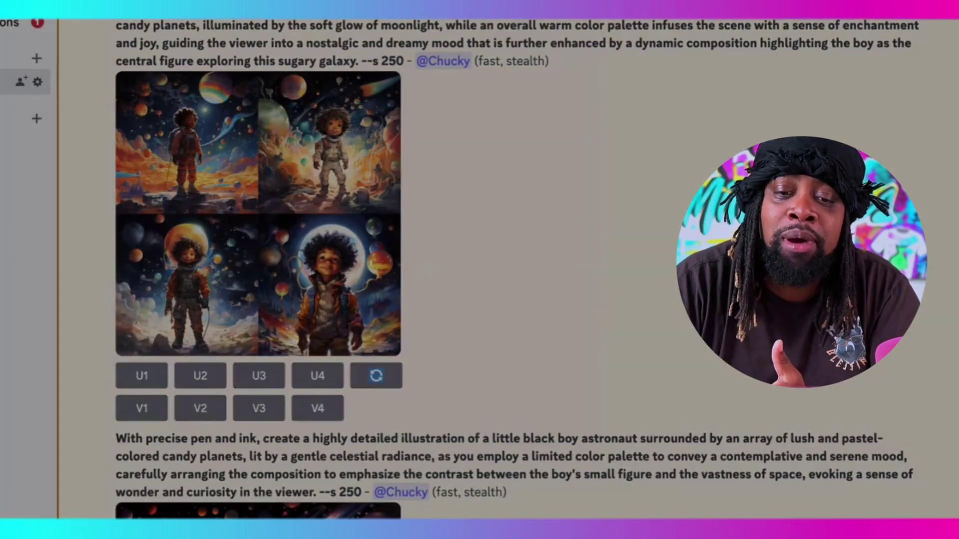
scroll(501, 150, "up", 2)
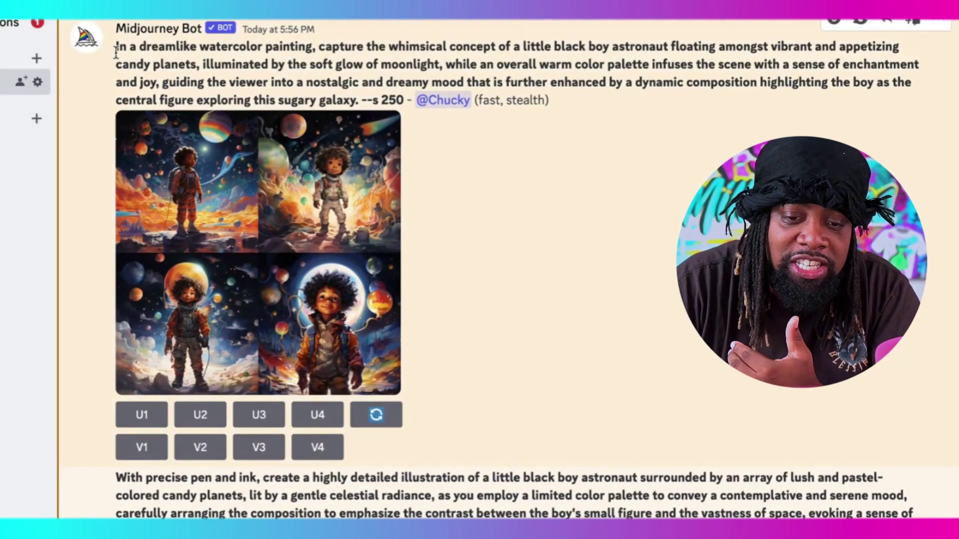
left_click_drag(116, 48, 260, 67)
left_click(278, 75)
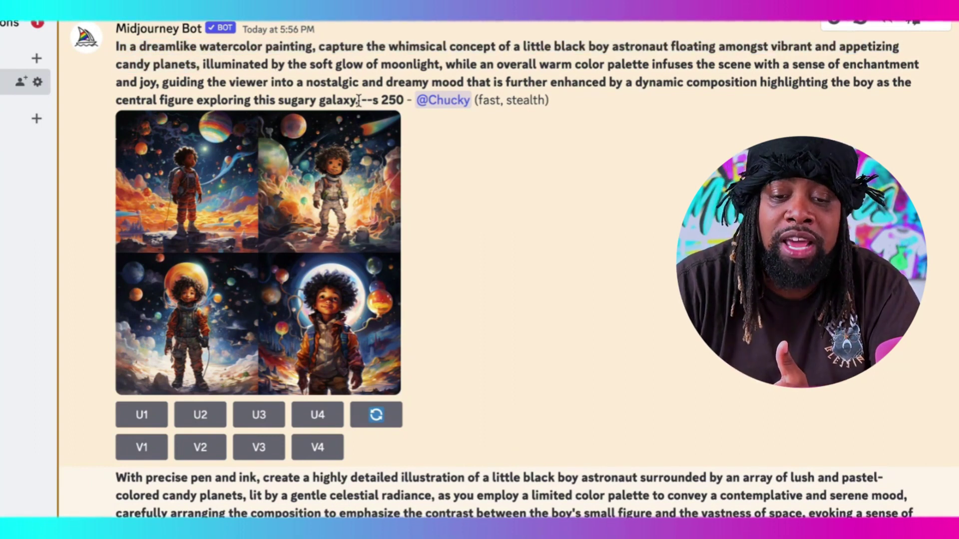
scroll(570, 247, "down", 7)
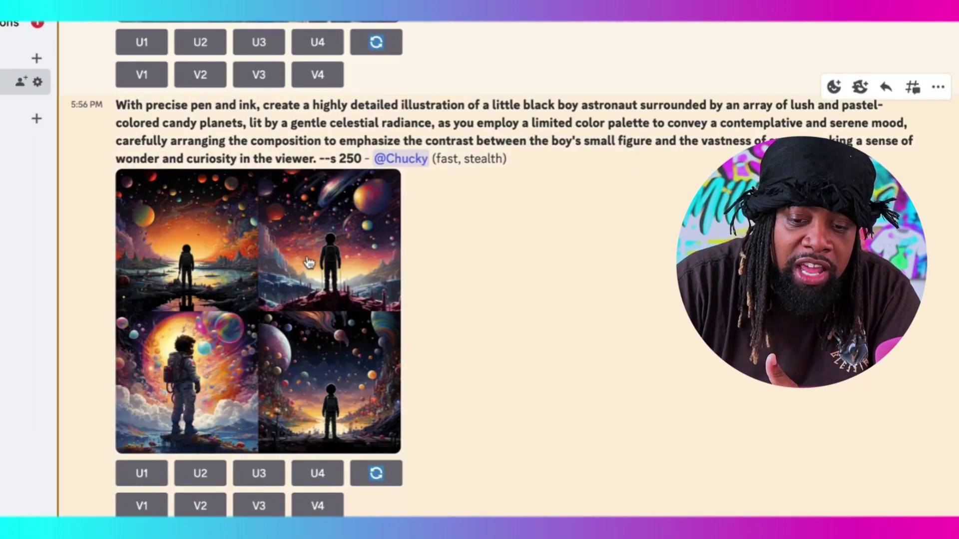
- Preview the pen-and-ink astronaut grid and the following prompt's grid
left_click(309, 262)
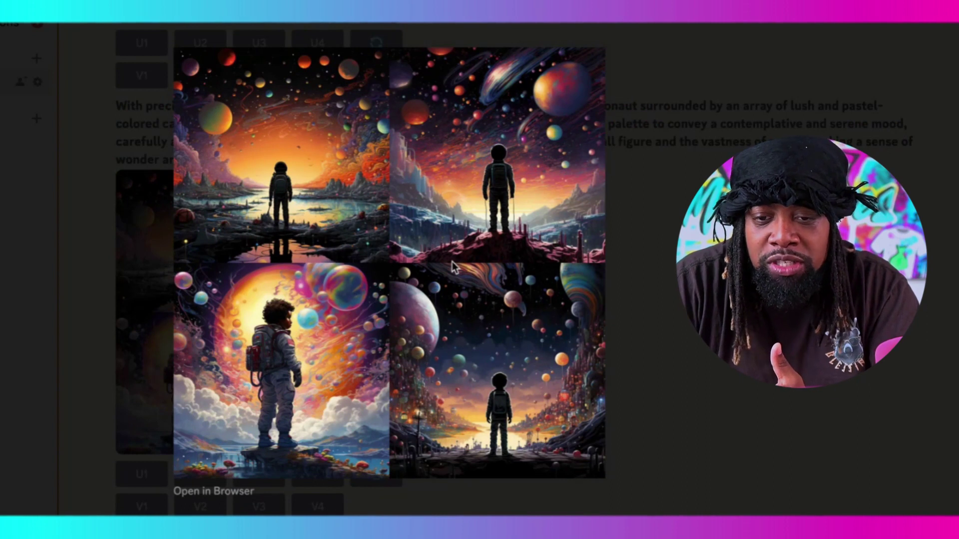
key("Escape")
scroll(547, 298, "down", 5)
left_click(283, 271)
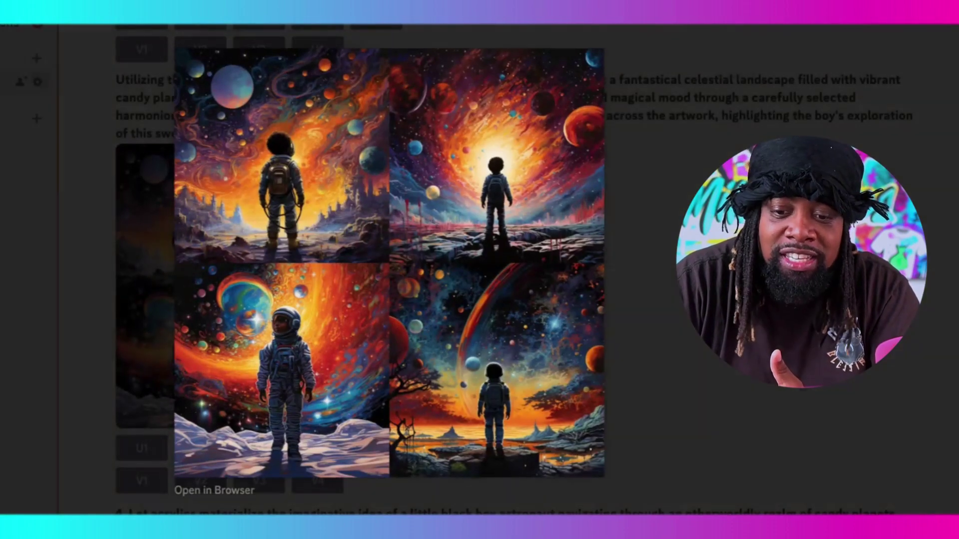
key("Escape")
- Preview the next two grids, ending with the watercolour astronaut grid
scroll(439, 254, "down", 4)
left_click(363, 270)
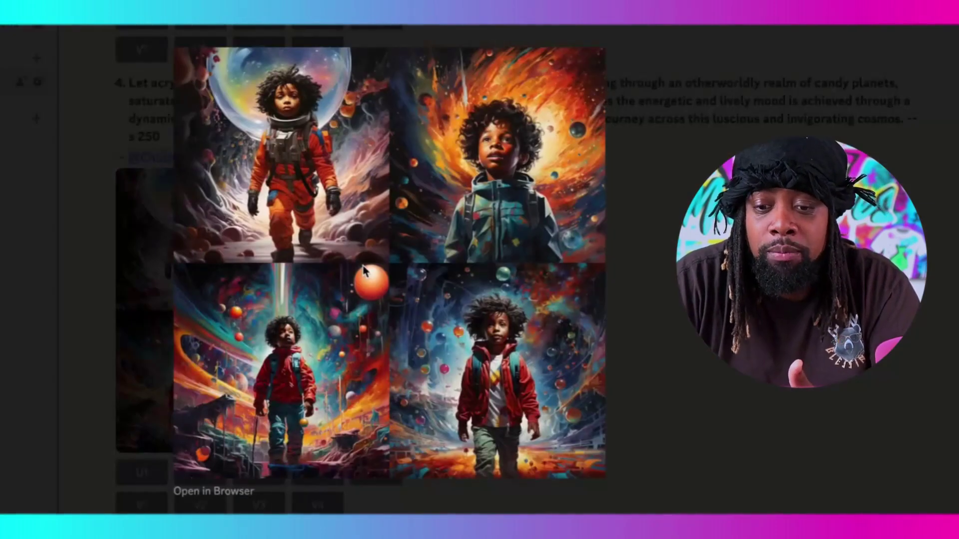
key("Escape")
scroll(349, 279, "down", 5)
left_click(349, 278)
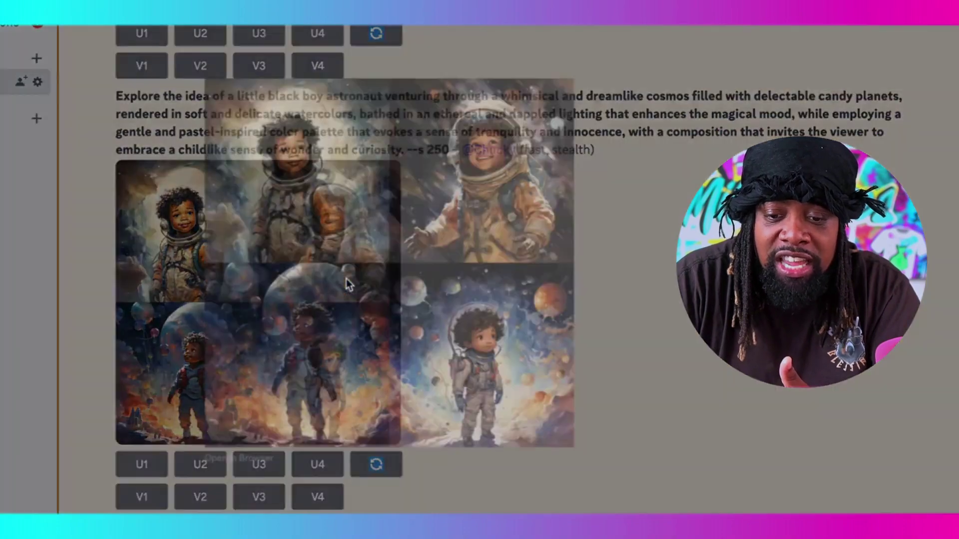
key("Escape")
scroll(467, 278, "down", 8)
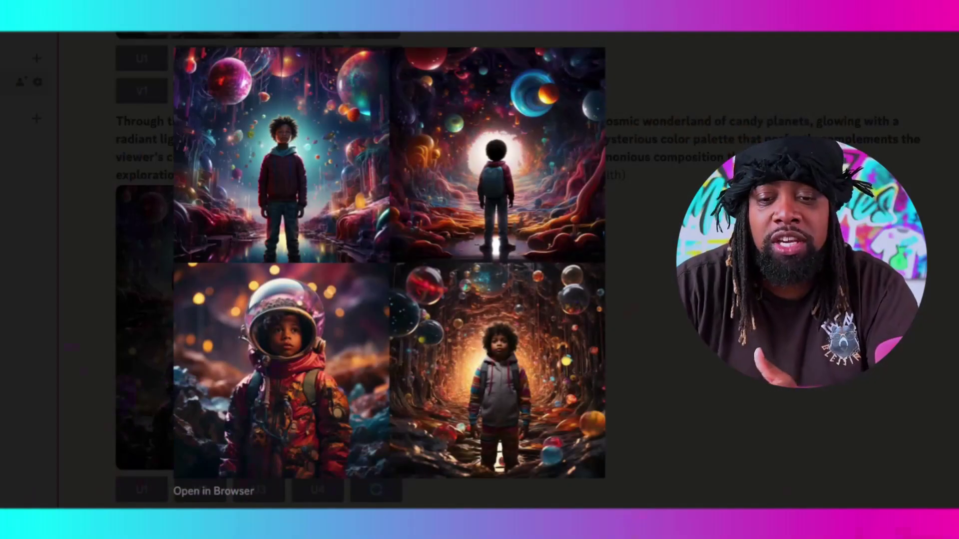
- Preview the mixed-media astronaut grid and the next prompt's grid
left_click(657, 300)
scroll(279, 304, "down", 5)
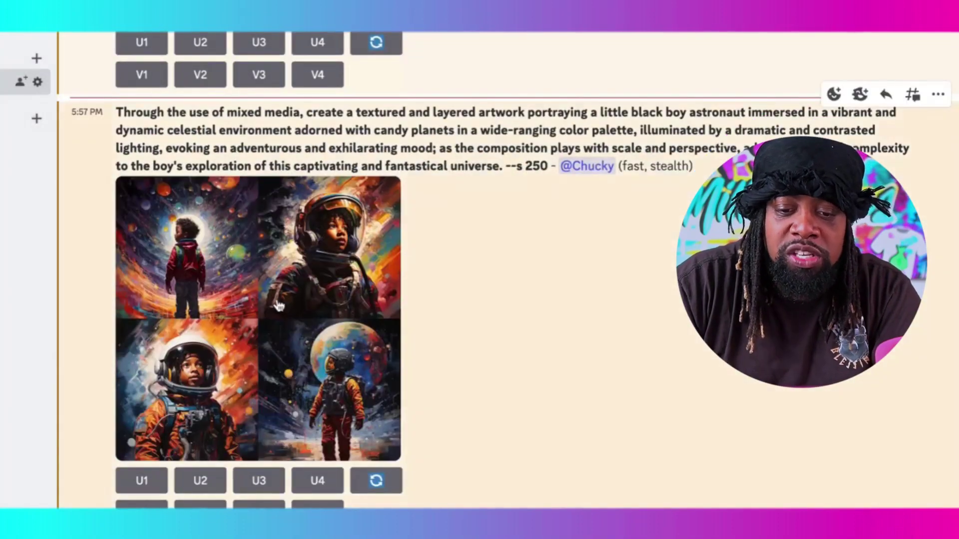
left_click(278, 306)
left_click(670, 319)
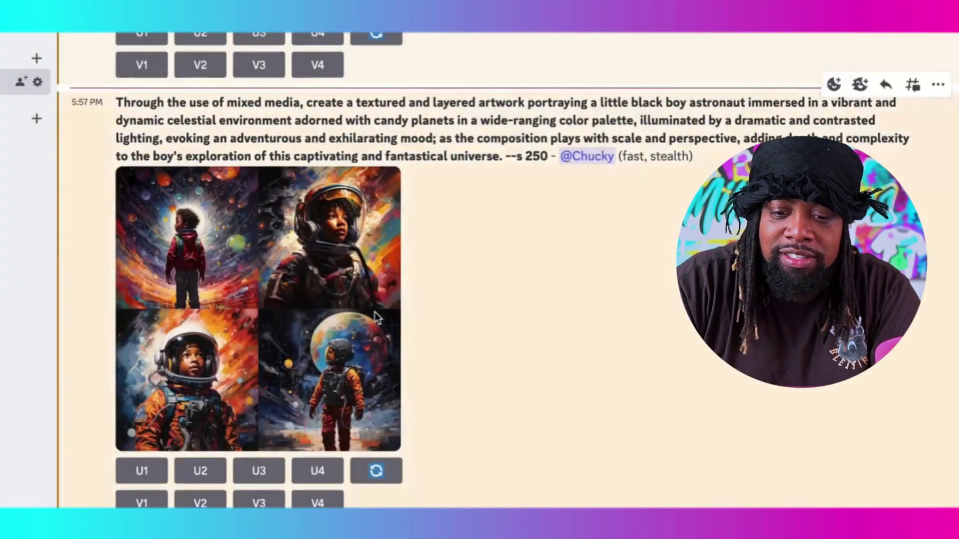
scroll(330, 310, "down", 5)
left_click(326, 308)
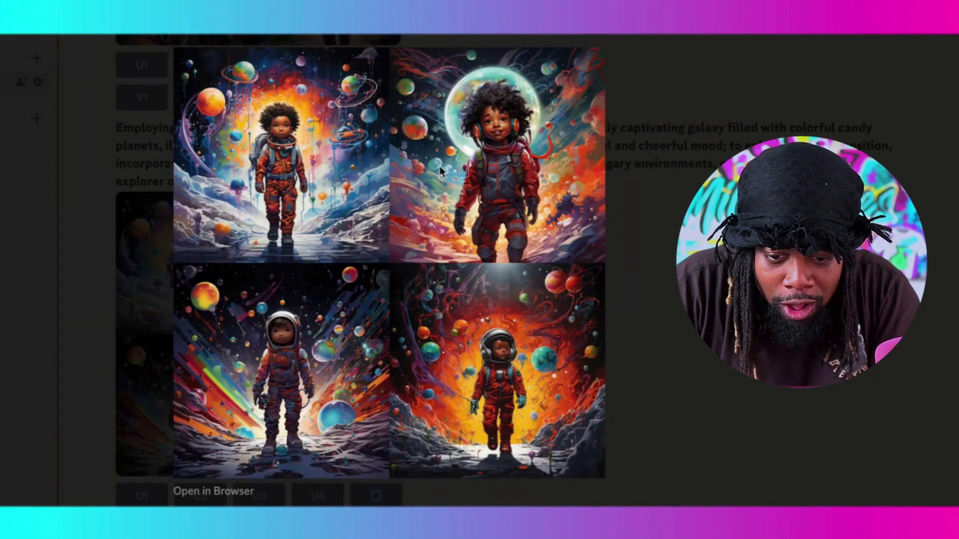
key("Escape")
- Preview the following grid and the sculpted astronaut grid, then close the viewer
scroll(260, 343, "down", 3)
left_click(260, 344)
left_click(622, 355)
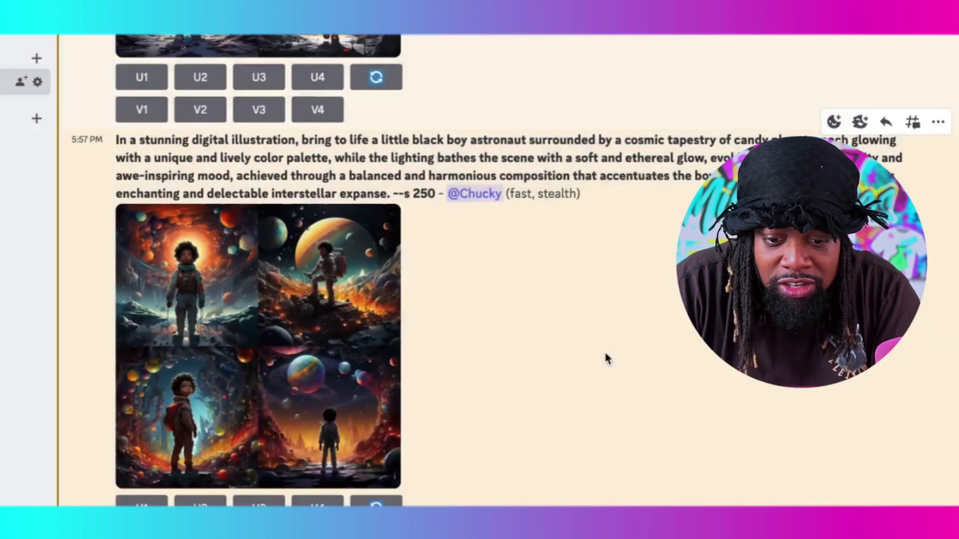
scroll(549, 352, "down", 5)
left_click(245, 326)
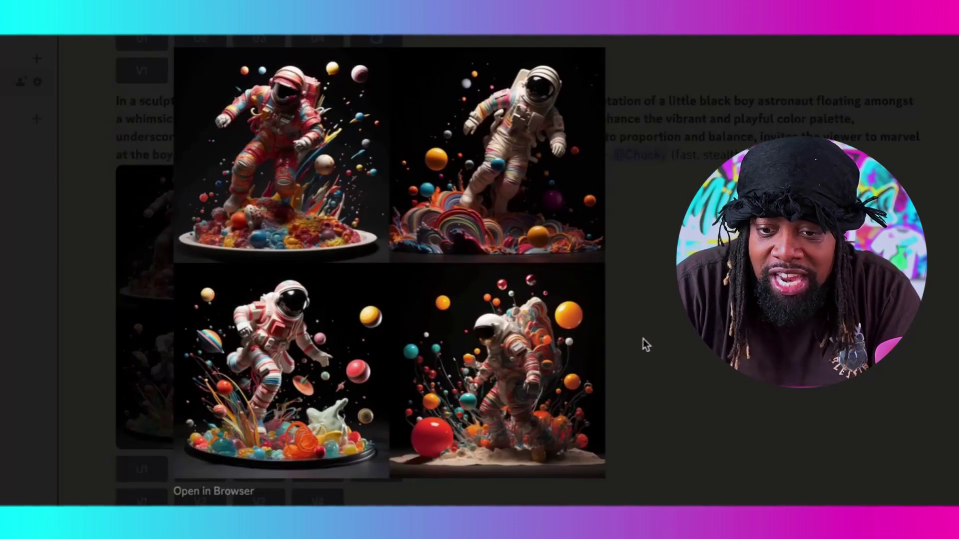
left_click(645, 338)
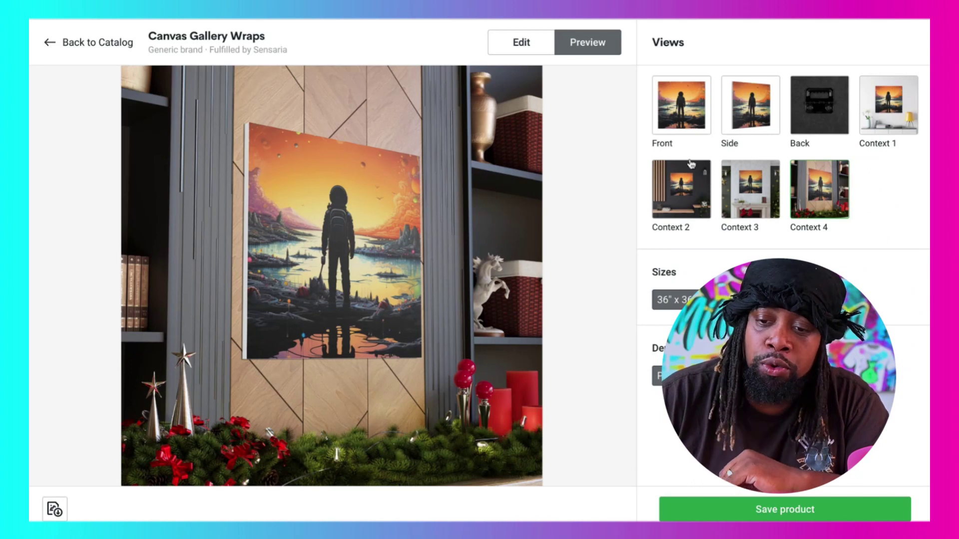
- Switch the Canvas Gallery Wraps preview to the Front view
left_click(688, 183)
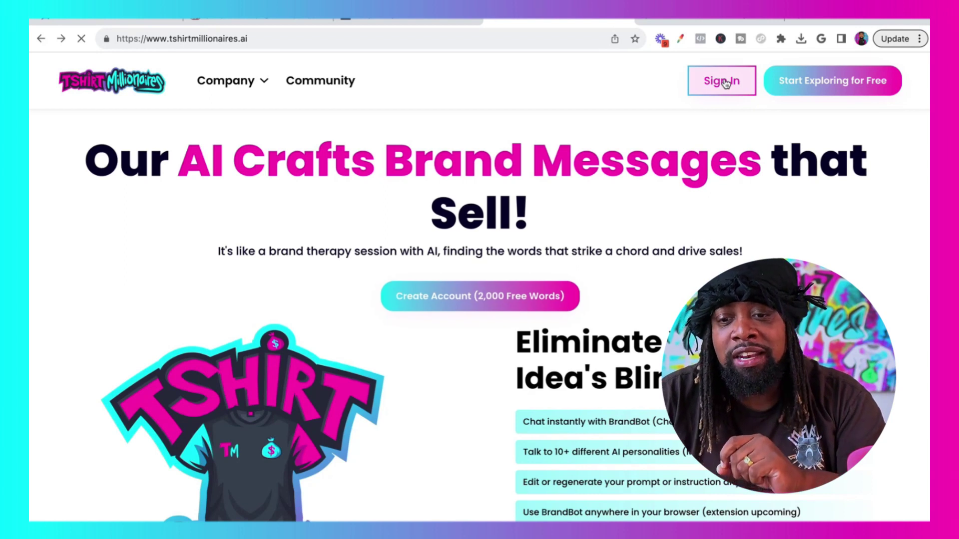
- Go through the login and sign-up pages, then launch Midjourney Muse from the dashboard
left_click(722, 81)
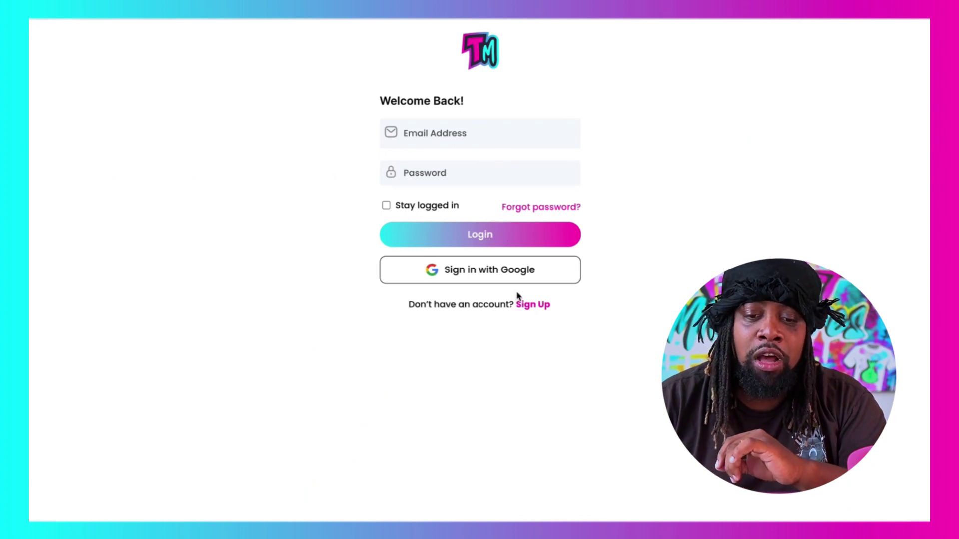
left_click(533, 307)
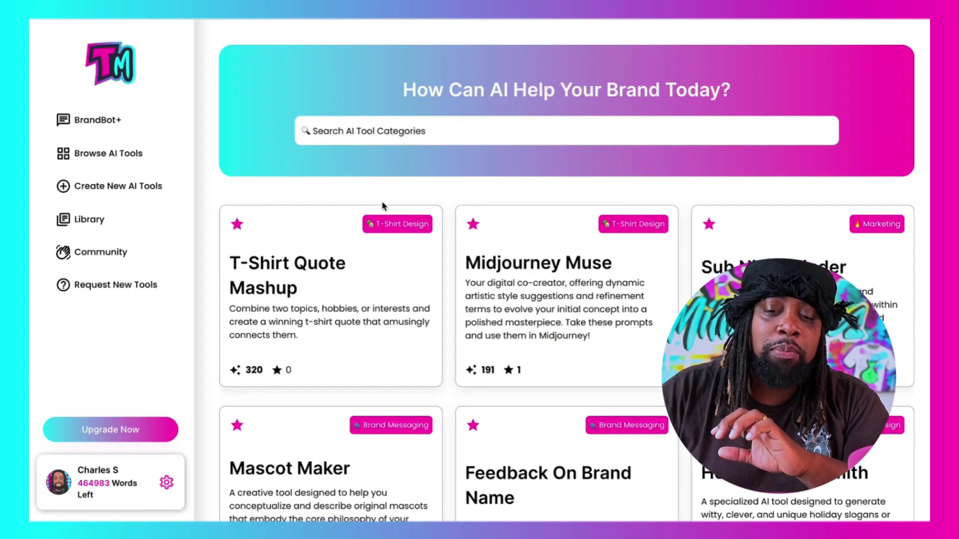
left_click(526, 265)
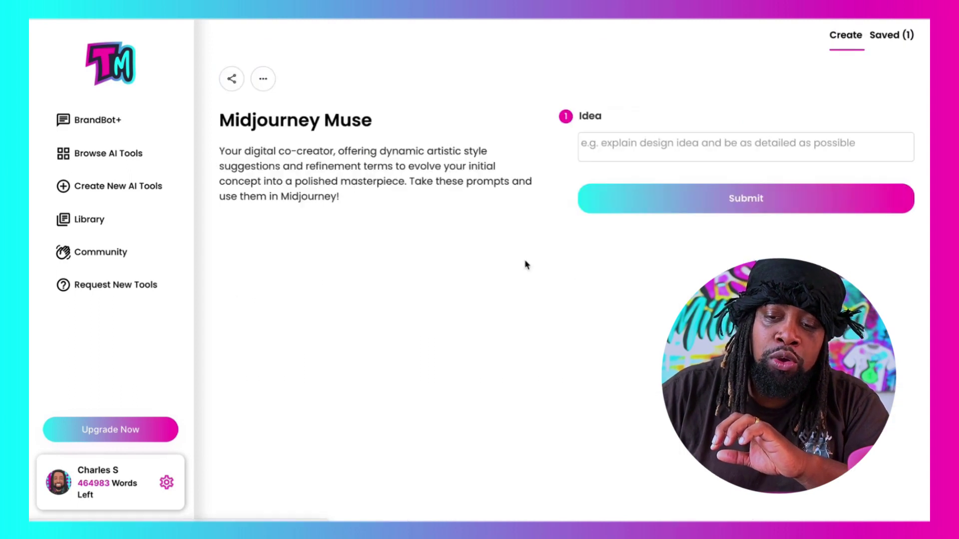